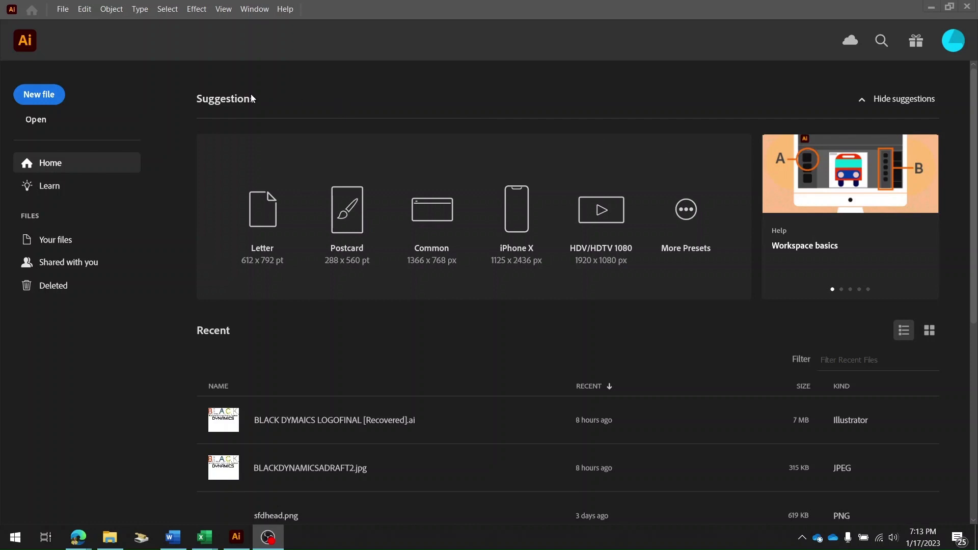
Start a new document, browse the Film & Video presets and return to the recent items
{"action": "left_click", "coordinate": [46, 101]}
{"action": "left_click", "coordinate": [45, 102]}
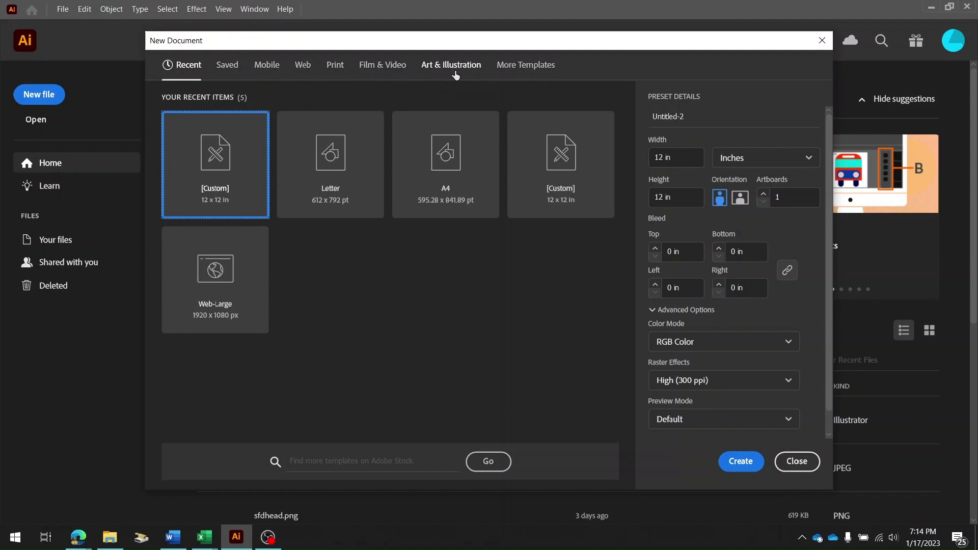
{"action": "left_click", "coordinate": [387, 71]}
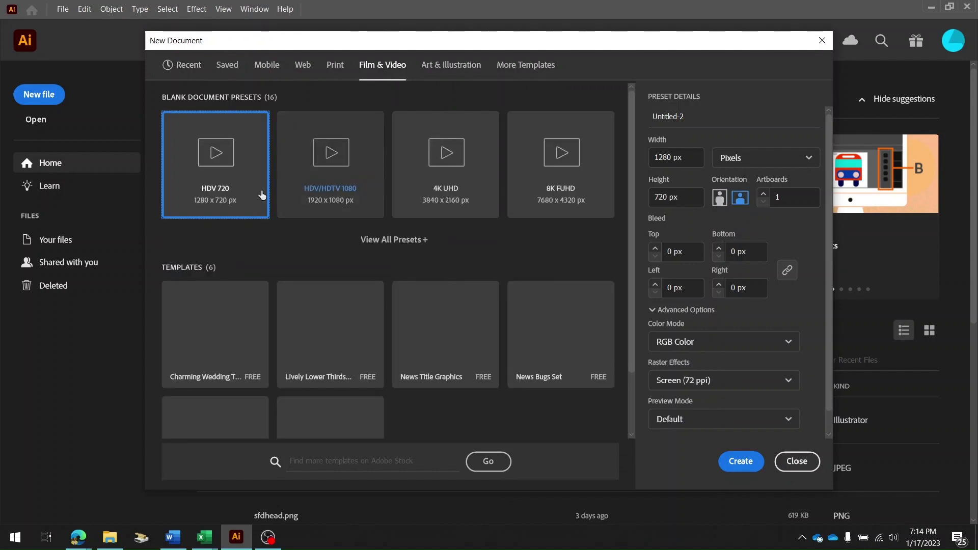
{"action": "scroll", "coordinate": [262, 195], "scroll_direction": "down", "scroll_amount": 2}
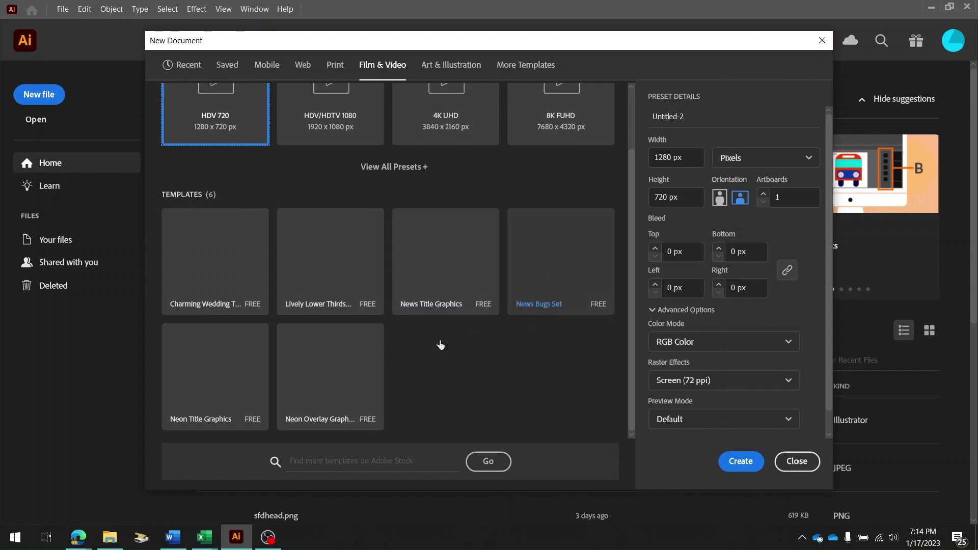
{"action": "scroll", "coordinate": [265, 339], "scroll_direction": "up", "scroll_amount": 2}
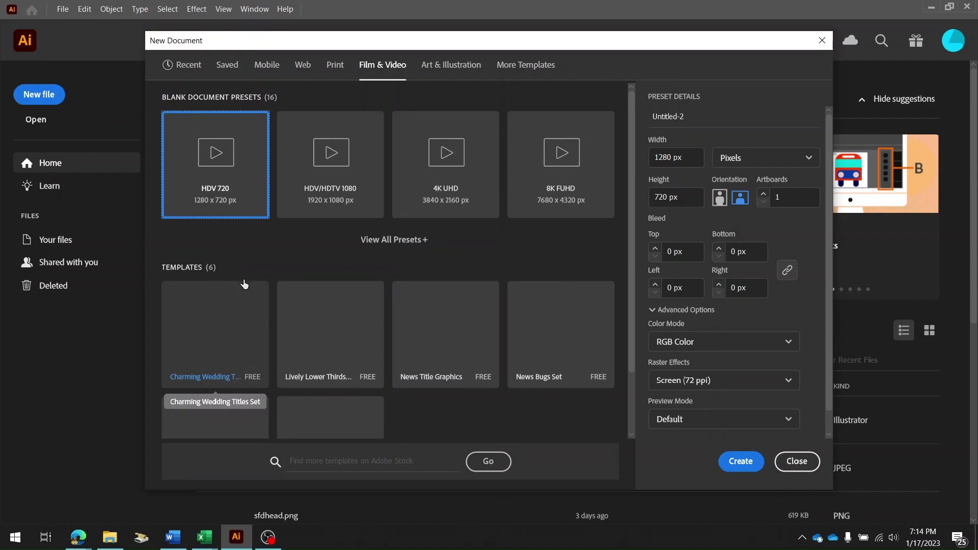
{"action": "left_click", "coordinate": [187, 69]}
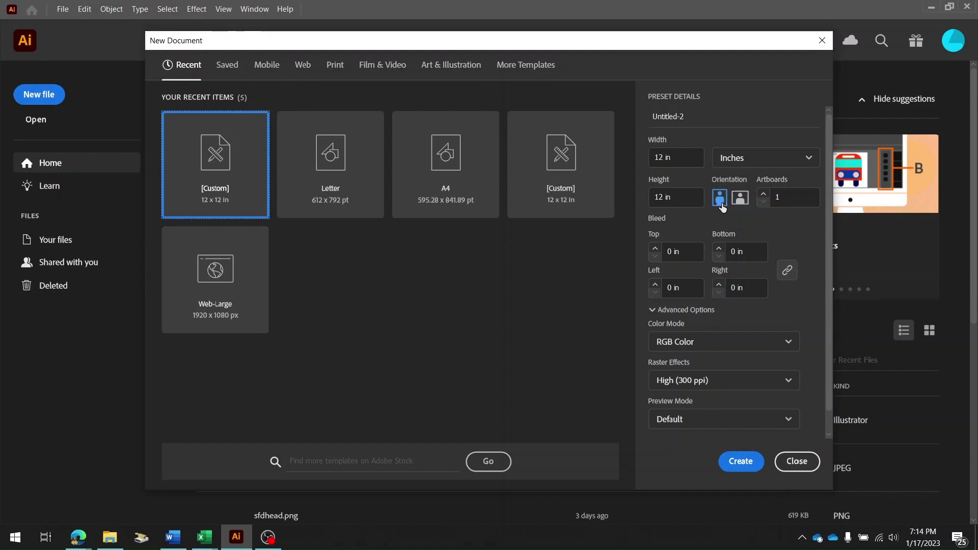
{"action": "left_click", "coordinate": [782, 163]}
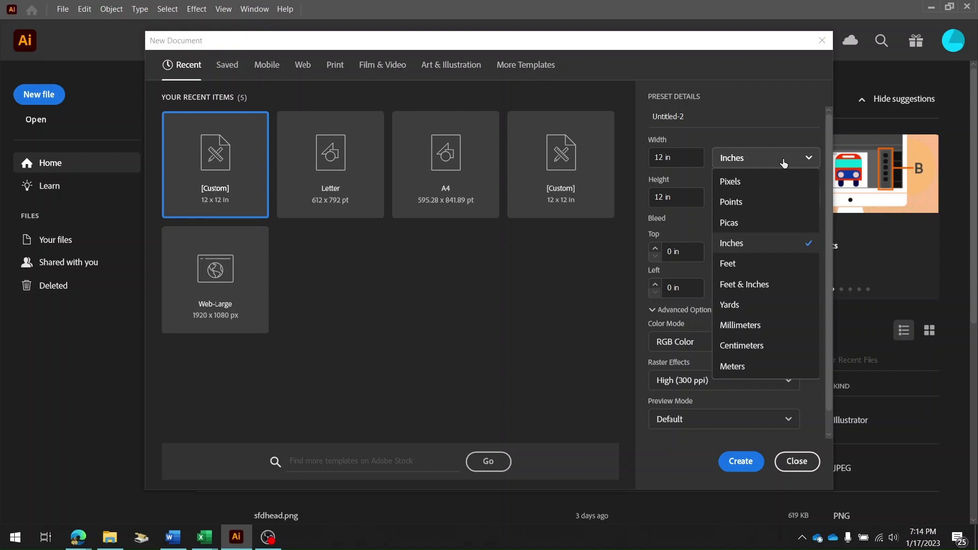
{"action": "left_click", "coordinate": [765, 244]}
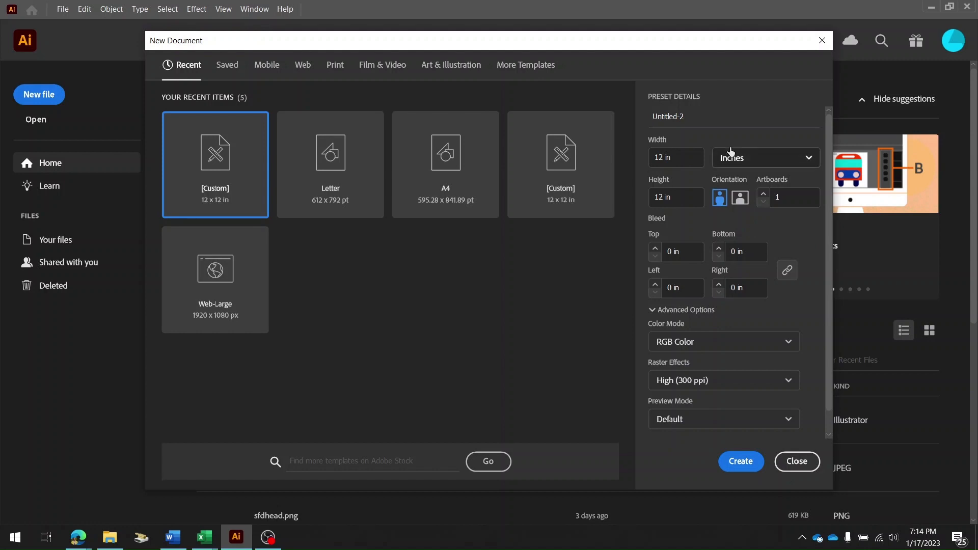
{"action": "left_click_drag", "start_coordinate": [689, 157], "coordinate": [642, 155]}
{"action": "type", "text": "1080"}
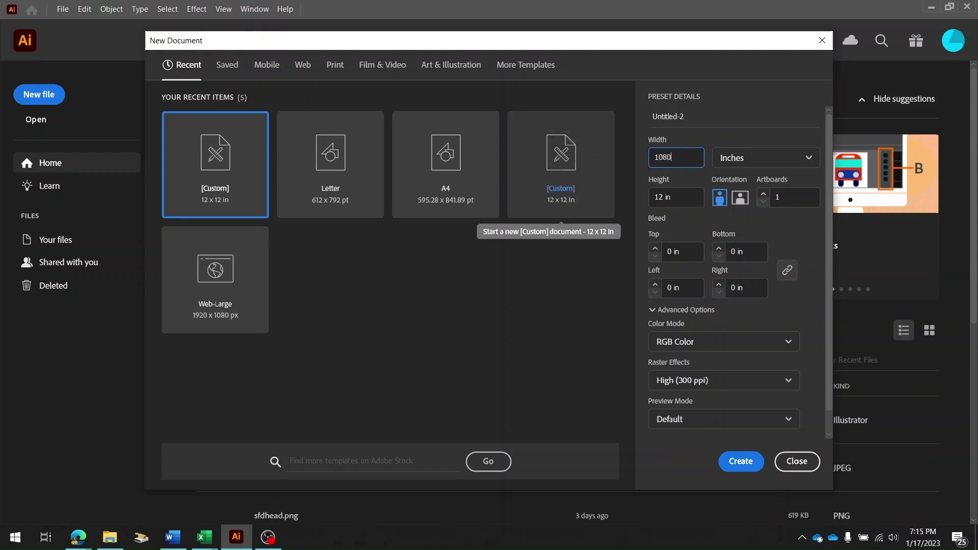
Set the units to pixels and create a document 1080 px wide and 1080 px high
{"action": "left_click", "coordinate": [728, 158]}
{"action": "left_click", "coordinate": [732, 179]}
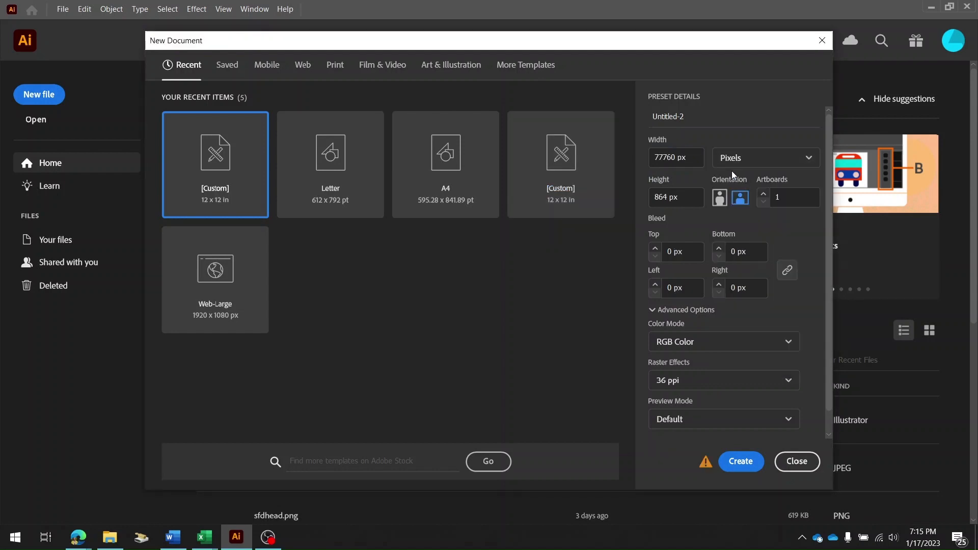
{"action": "double_click", "coordinate": [661, 156]}
{"action": "type", "text": "1080"}
{"action": "key", "text": "Tab"}
{"action": "key", "text": "Tab"}
{"action": "type", "text": "1080"}
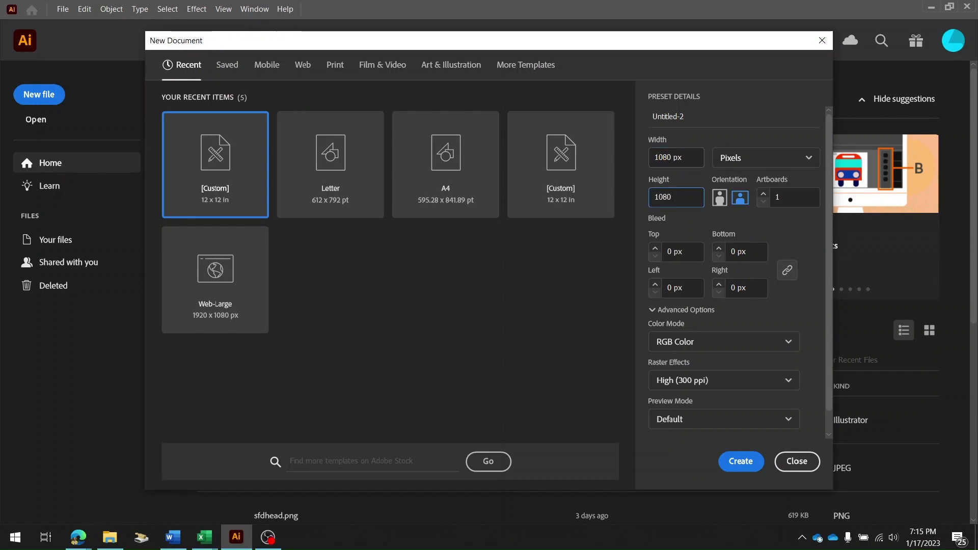
{"action": "key", "text": "Return"}
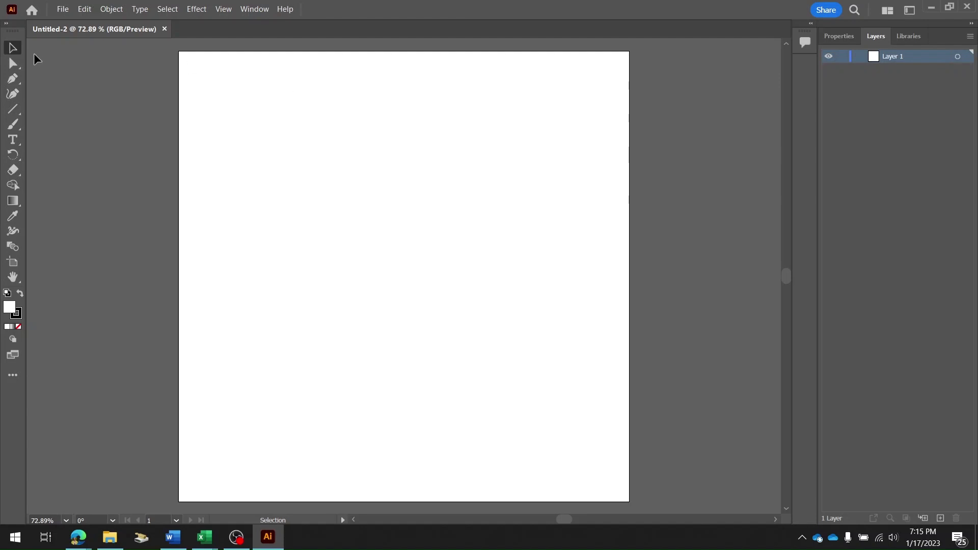
Close the document and create another one from the recent 1080 x 1080 px preset in RGB Color
{"action": "left_click", "coordinate": [165, 29]}
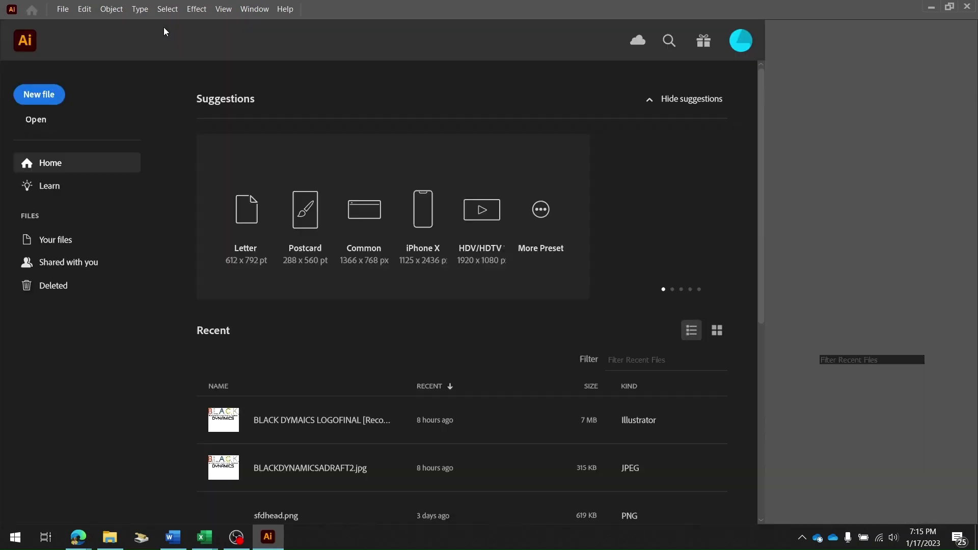
{"action": "left_click", "coordinate": [37, 96]}
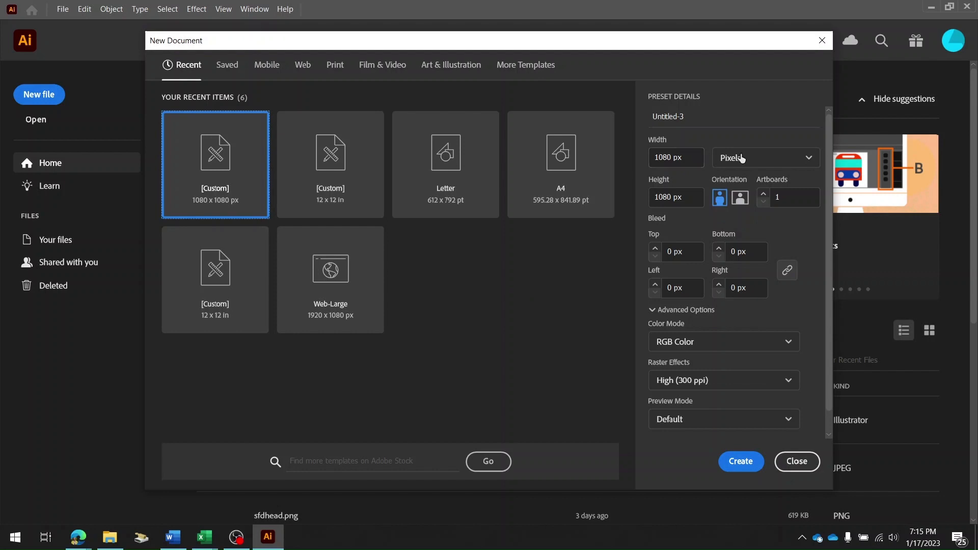
{"action": "left_click", "coordinate": [771, 158]}
{"action": "left_click", "coordinate": [772, 159]}
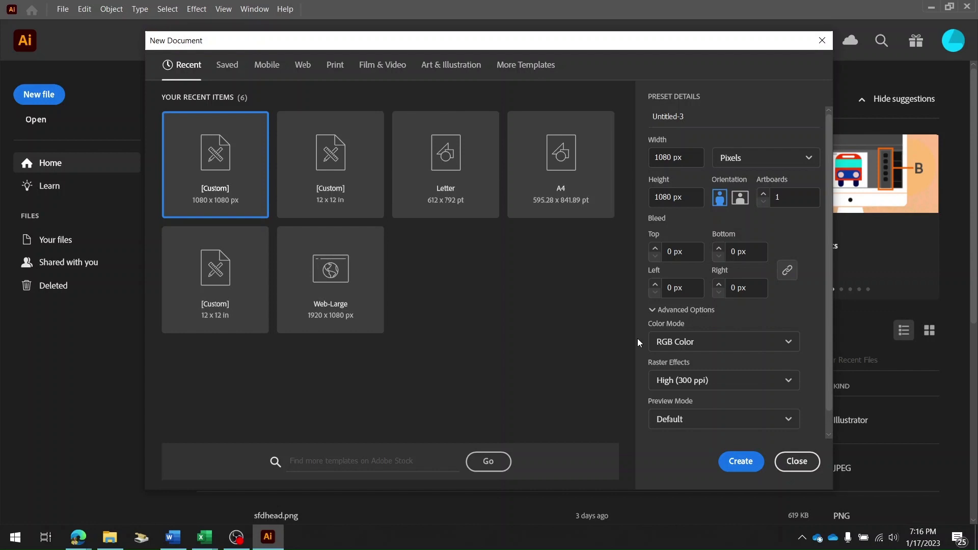
{"action": "left_click", "coordinate": [674, 347]}
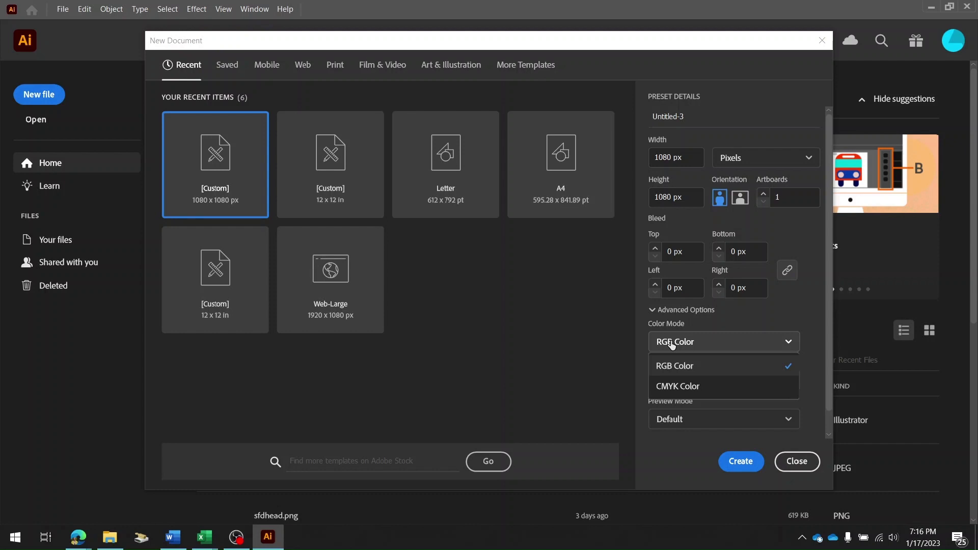
{"action": "left_click", "coordinate": [672, 345]}
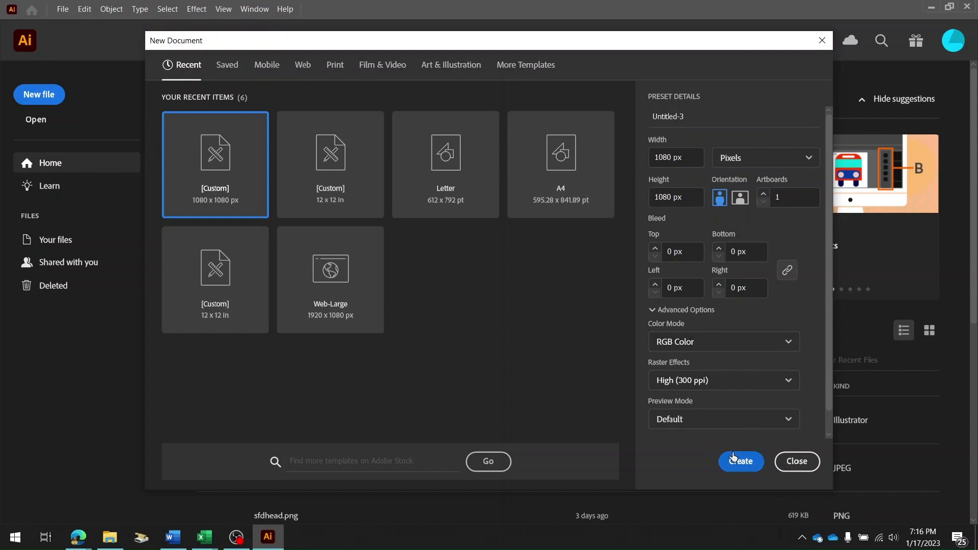
{"action": "left_click", "coordinate": [740, 462]}
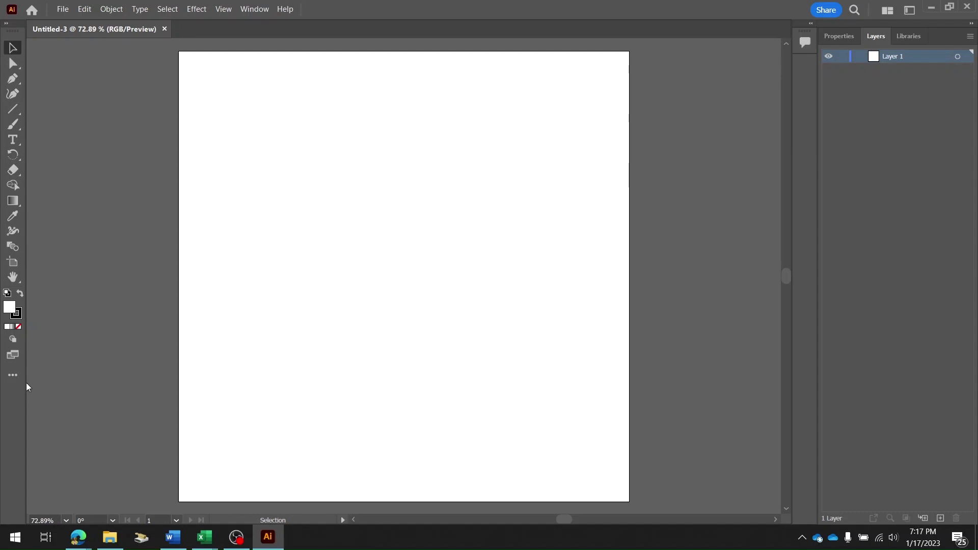
Examine the tool variants grouped under Direct Selection, Type and Gradient, and the complete set of available tools
{"action": "left_click", "coordinate": [20, 72]}
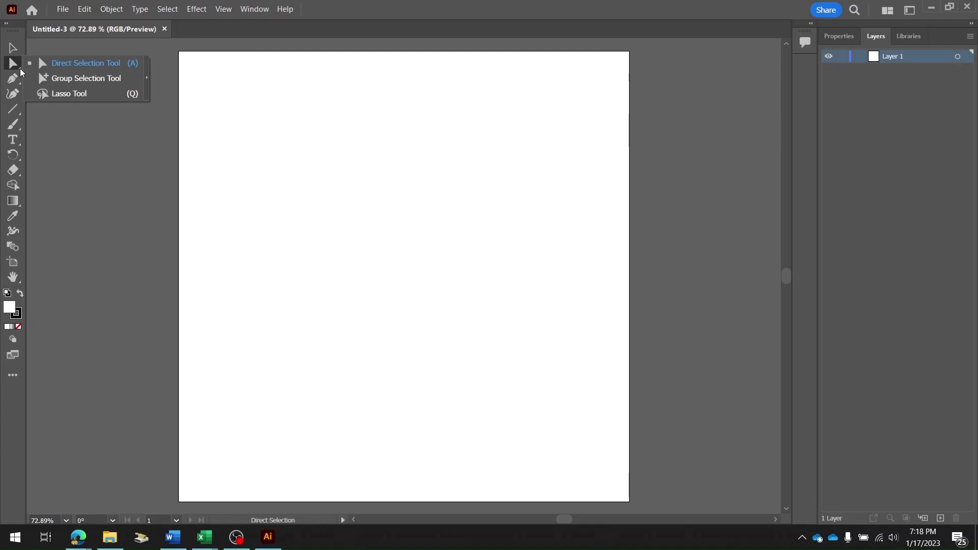
{"action": "left_click", "coordinate": [20, 143]}
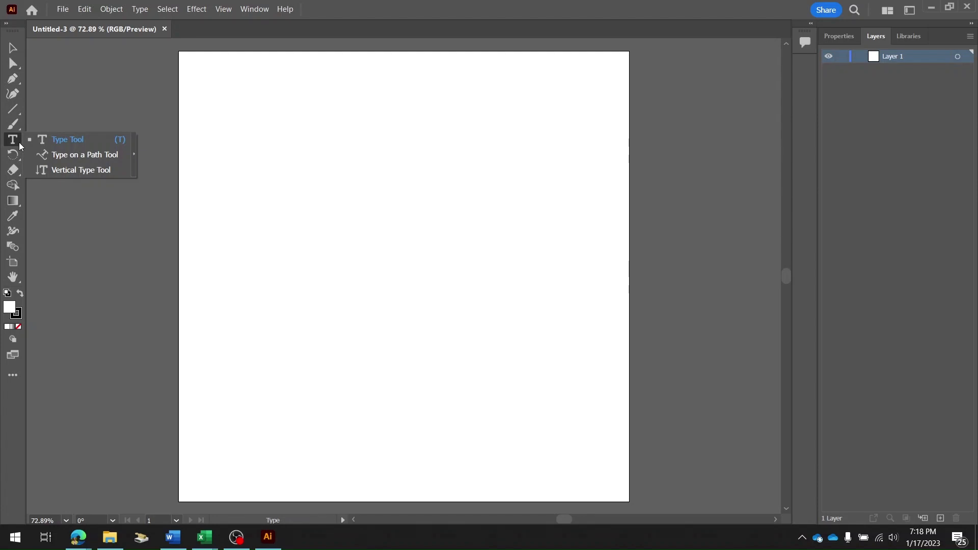
{"action": "left_click", "coordinate": [20, 206]}
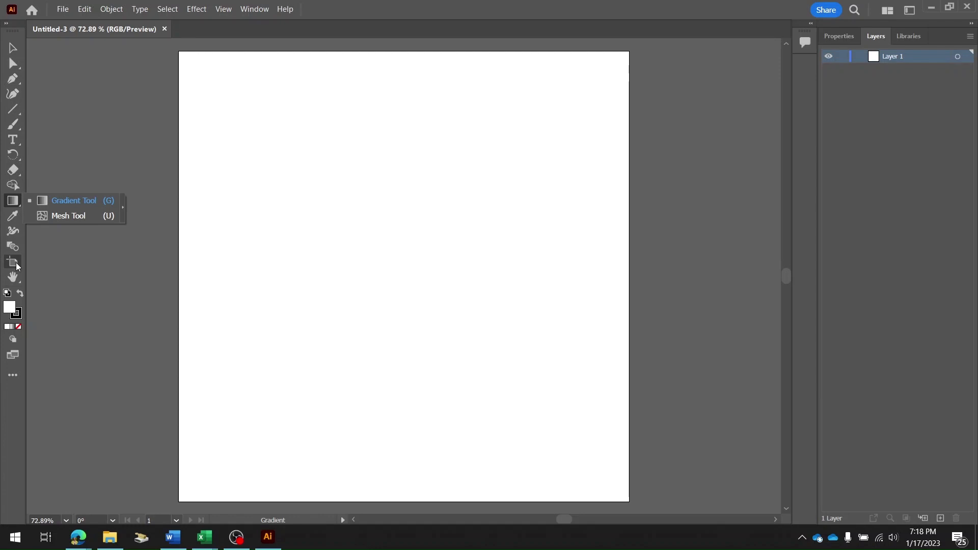
{"action": "left_click", "coordinate": [76, 133]}
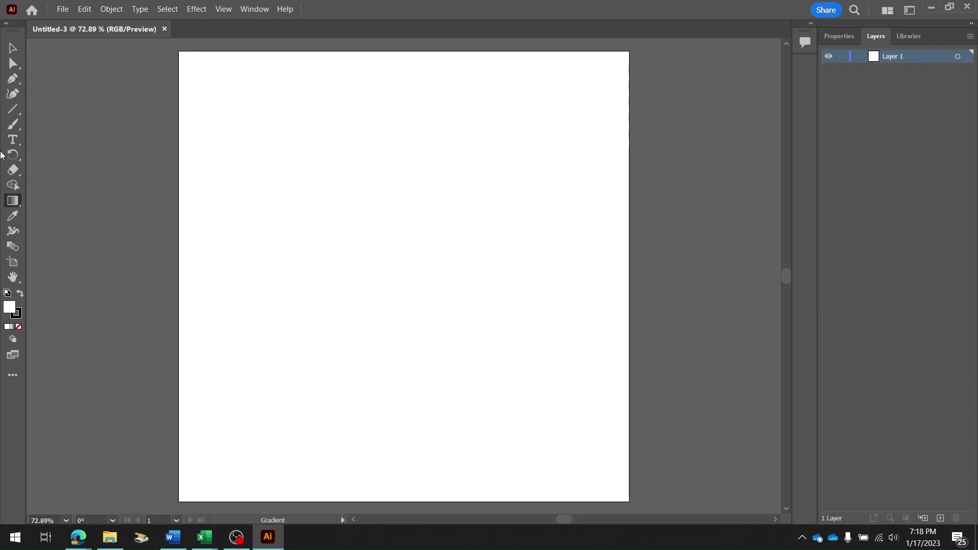
{"action": "left_click", "coordinate": [14, 376]}
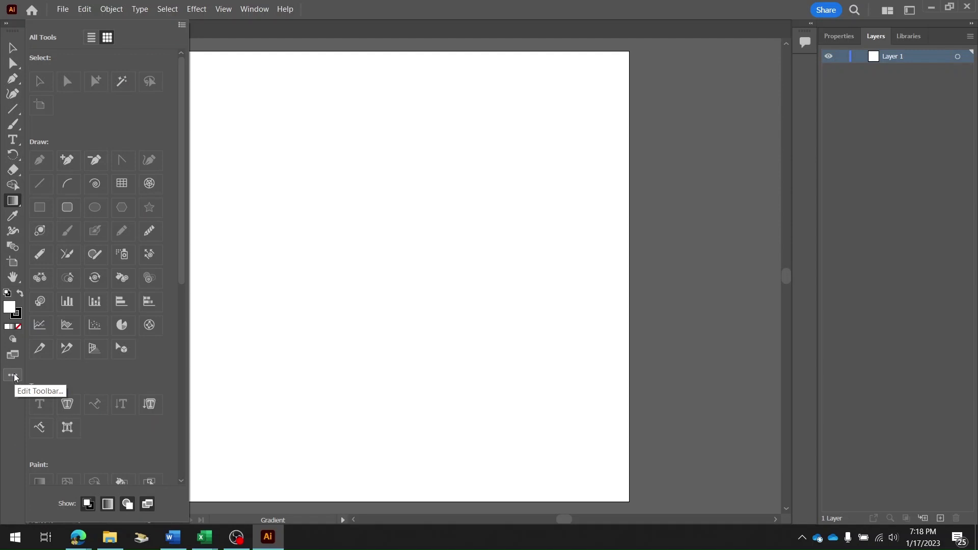
{"action": "left_click", "coordinate": [13, 376]}
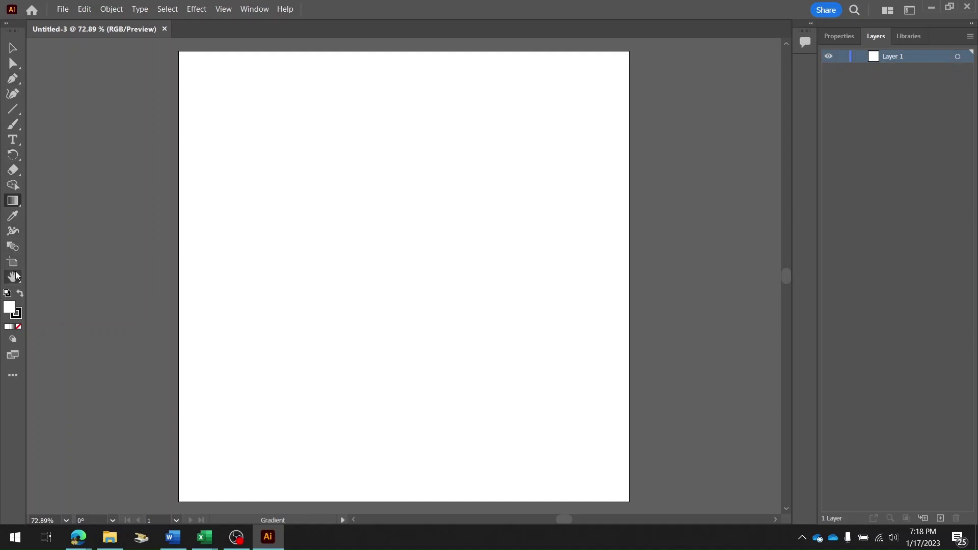
View the Properties and Layers panels, detach their docked group over the artboard and close it
{"action": "left_click", "coordinate": [838, 36]}
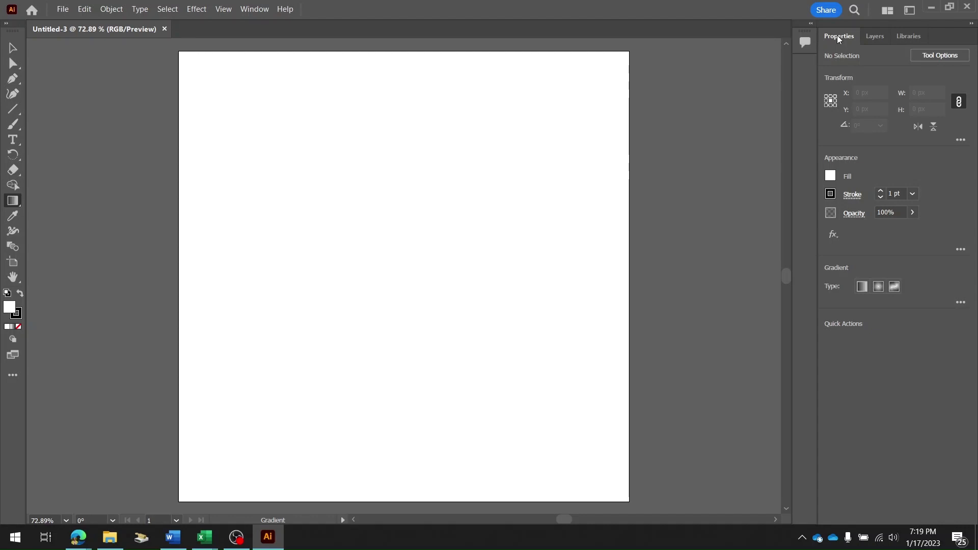
{"action": "left_click", "coordinate": [871, 36]}
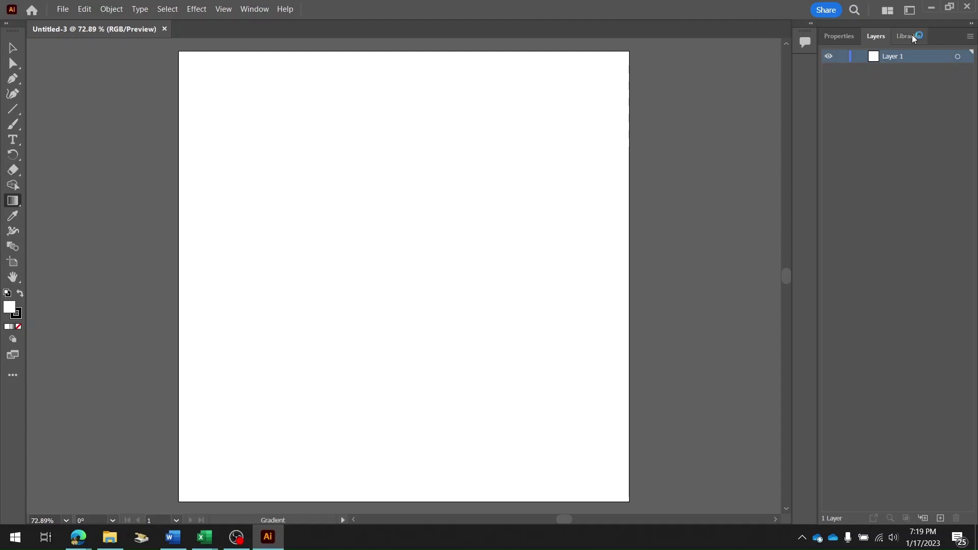
{"action": "left_click_drag", "start_coordinate": [950, 30], "coordinate": [632, 41]}
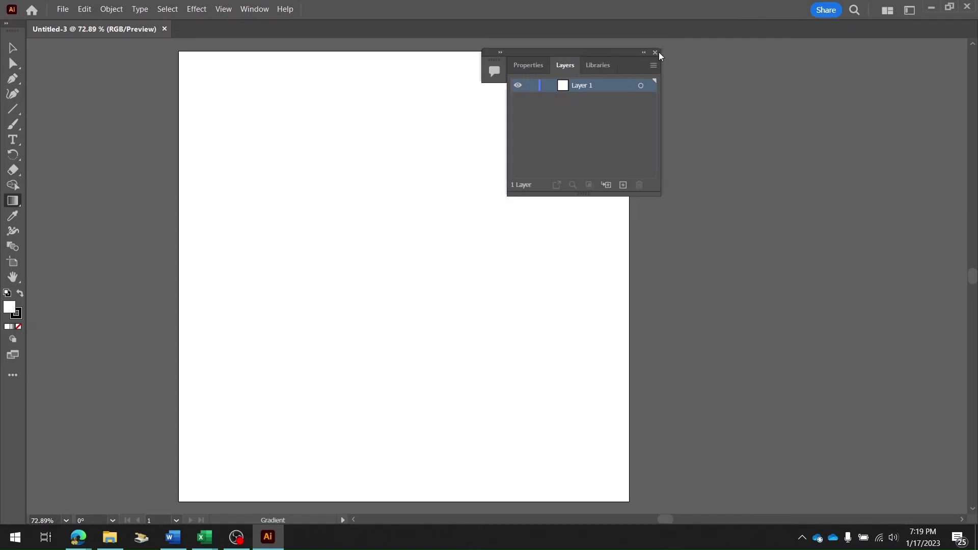
{"action": "left_click", "coordinate": [659, 48]}
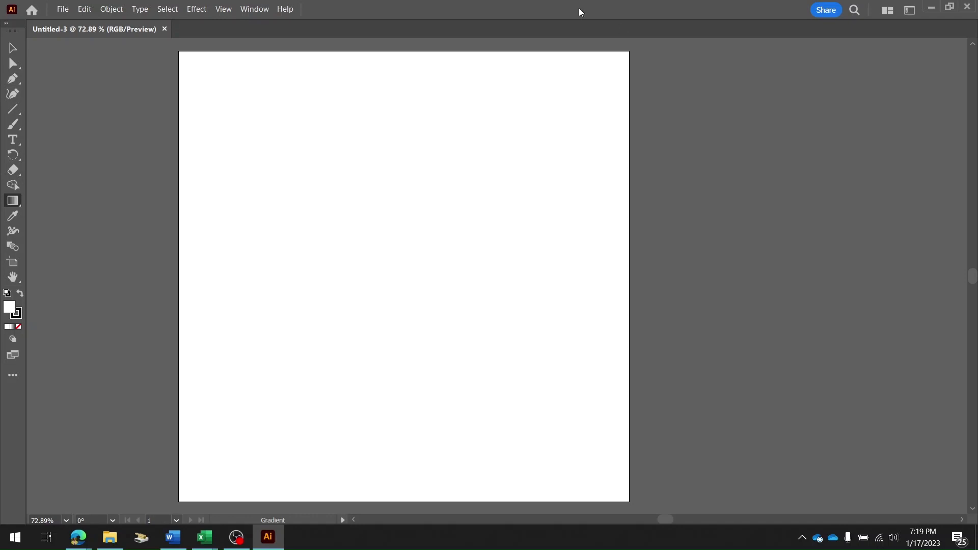
Reset the Essentials workspace to restore its default panel layout
{"action": "left_click", "coordinate": [244, 12]}
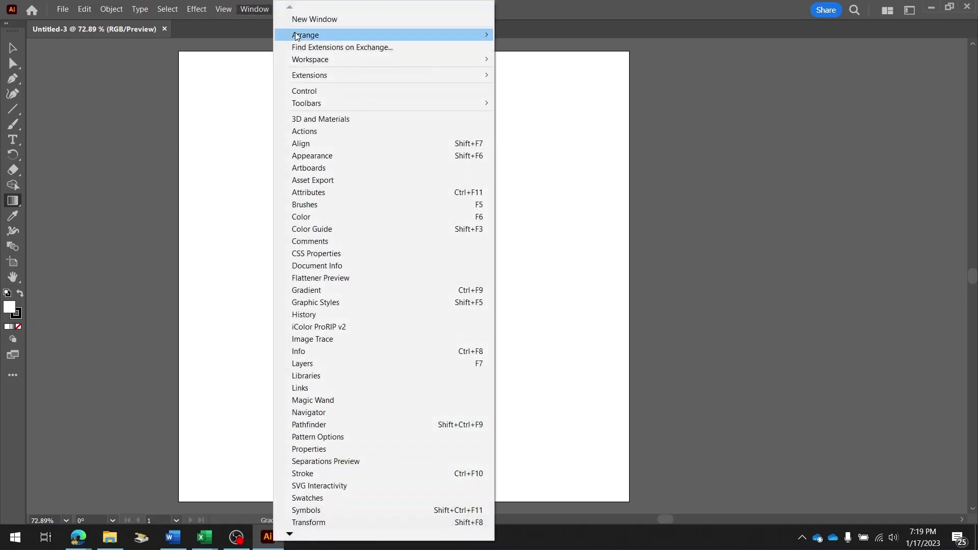
{"action": "mouse_move", "coordinate": [310, 61]}
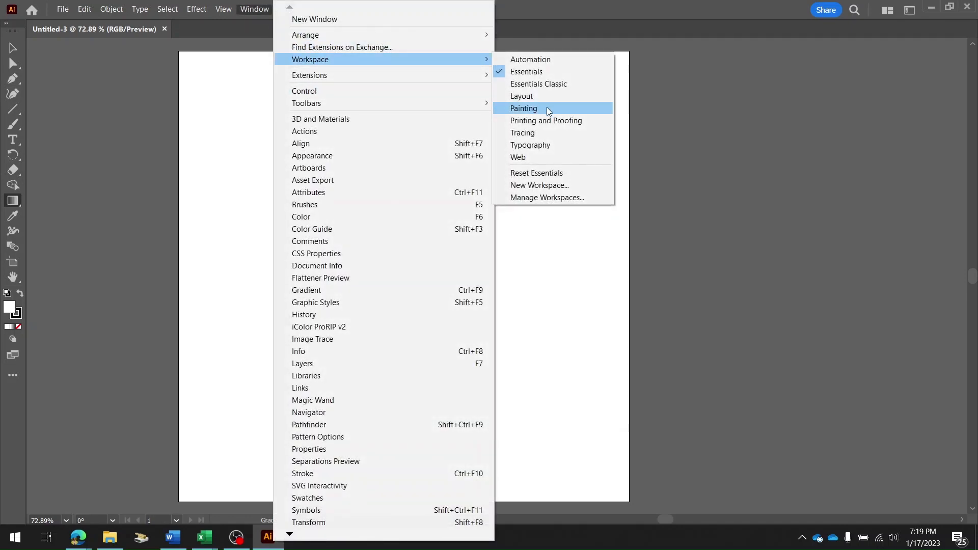
{"action": "left_click", "coordinate": [573, 173]}
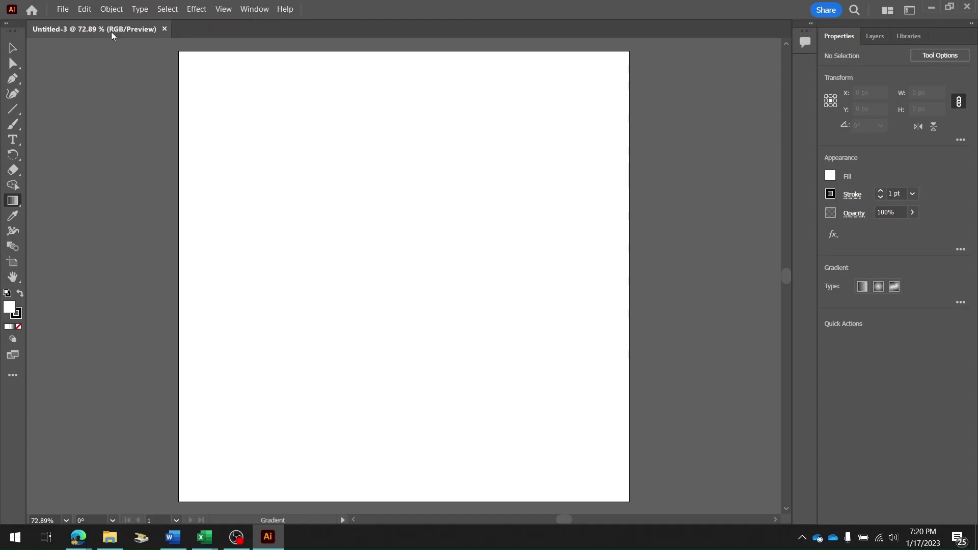
Pull the Untitled-3 document window out of its dock and dock it back in place
{"action": "left_click_drag", "start_coordinate": [112, 34], "coordinate": [167, 26]}
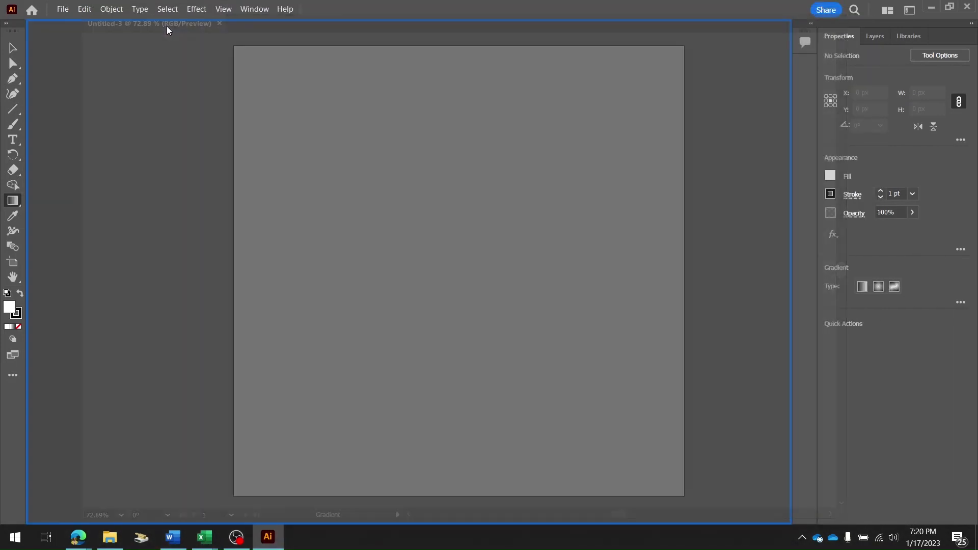
{"action": "mouse_move", "coordinate": [114, 54]}
{"action": "left_mouse_down"}
{"action": "mouse_move", "coordinate": [111, 43]}
{"action": "mouse_move", "coordinate": [198, 39]}
{"action": "mouse_move", "coordinate": [104, 37]}
{"action": "mouse_move", "coordinate": [115, 34]}
{"action": "left_mouse_up"}
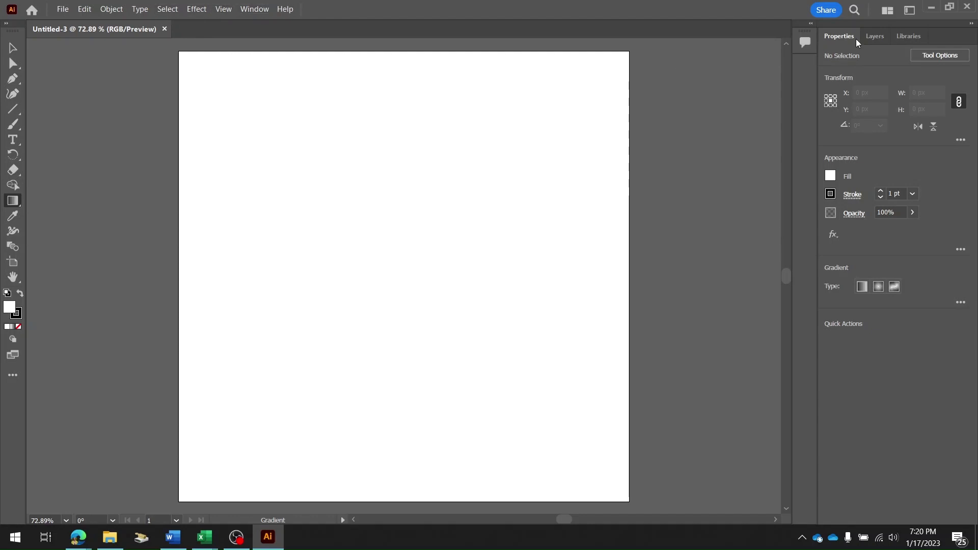
Review the list of available workspaces without switching away from Essentials
{"action": "left_click", "coordinate": [252, 9]}
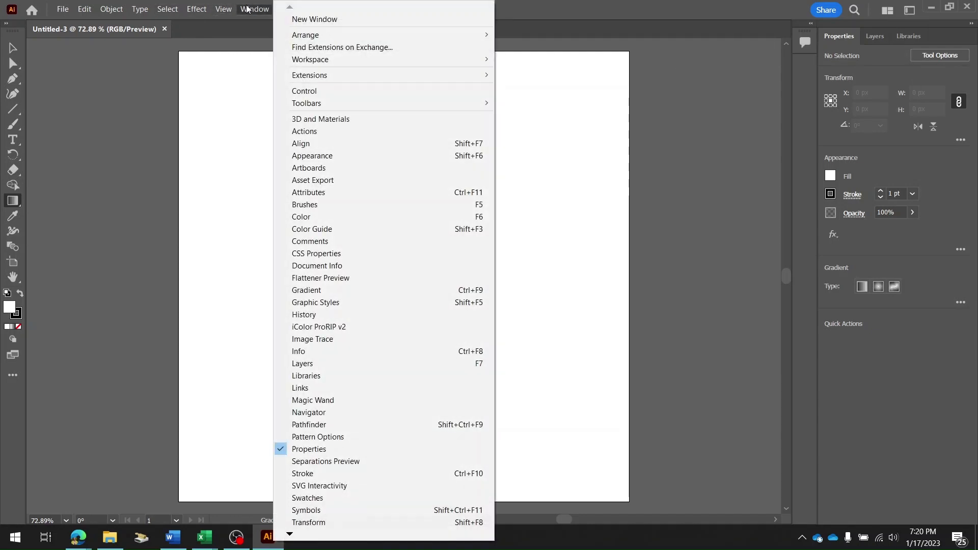
{"action": "mouse_move", "coordinate": [359, 63]}
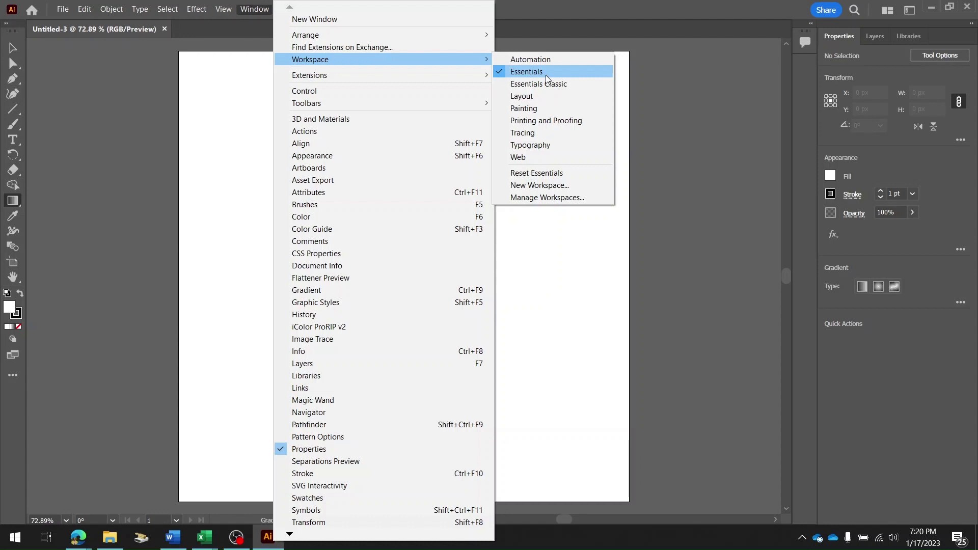
{"action": "left_click", "coordinate": [695, 88]}
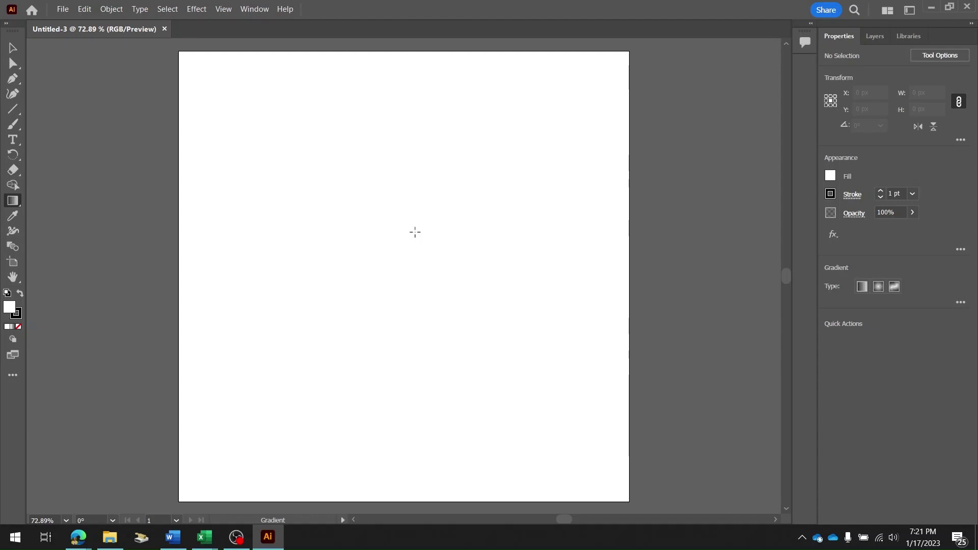
Paste the copied black T-shirt image onto the artboard and zoom in and out on it
{"action": "key", "text": "ctrl+v"}
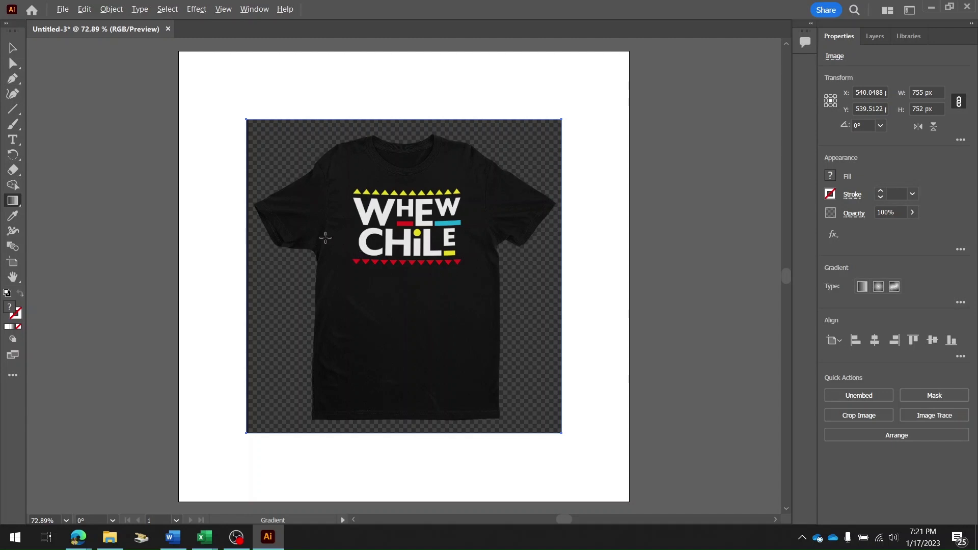
{"action": "scroll", "coordinate": [325, 238], "scroll_direction": "up", "scroll_amount": 4}
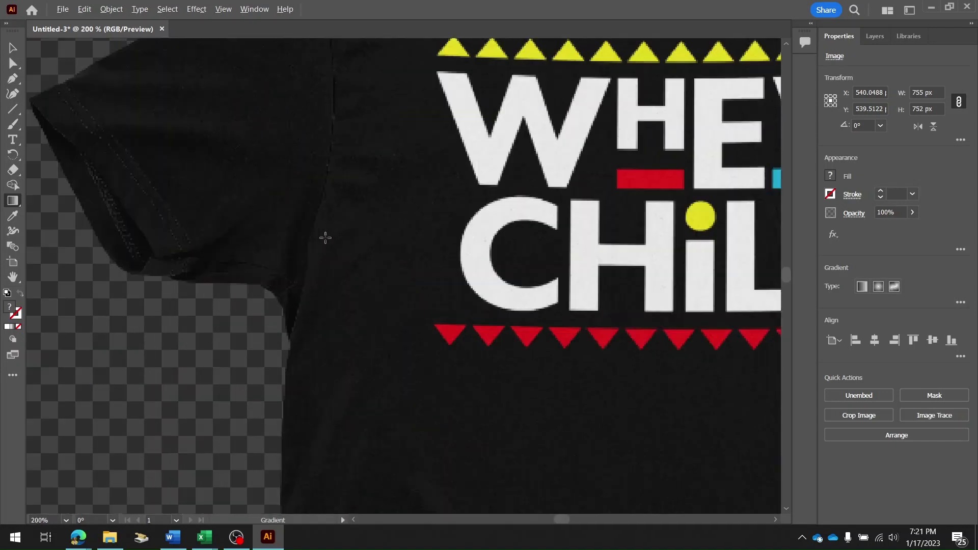
{"action": "scroll", "coordinate": [325, 238], "scroll_direction": "down", "scroll_amount": 6}
{"action": "scroll", "coordinate": [325, 237], "scroll_direction": "up", "scroll_amount": 3}
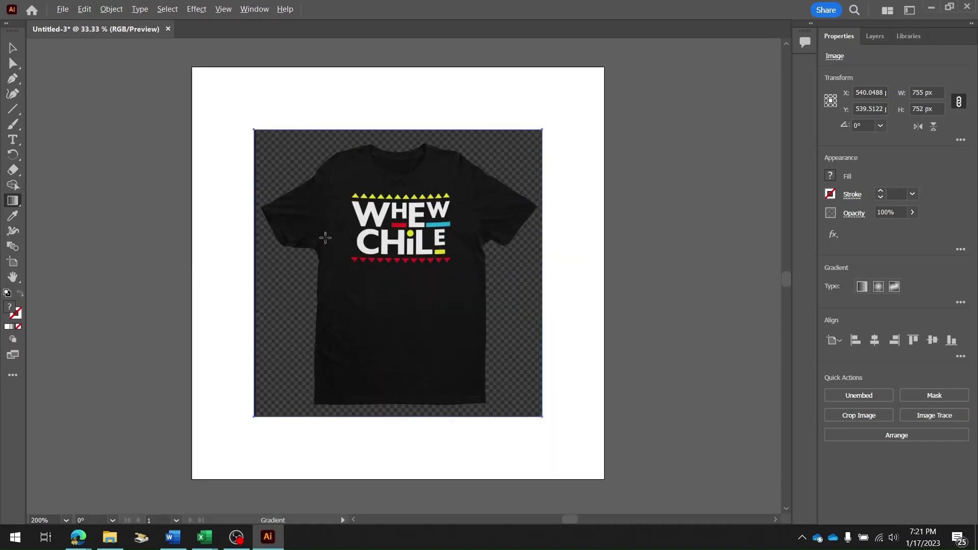
{"action": "scroll", "coordinate": [325, 238], "scroll_direction": "up", "scroll_amount": 3}
{"action": "scroll", "coordinate": [325, 237], "scroll_direction": "down", "scroll_amount": 4}
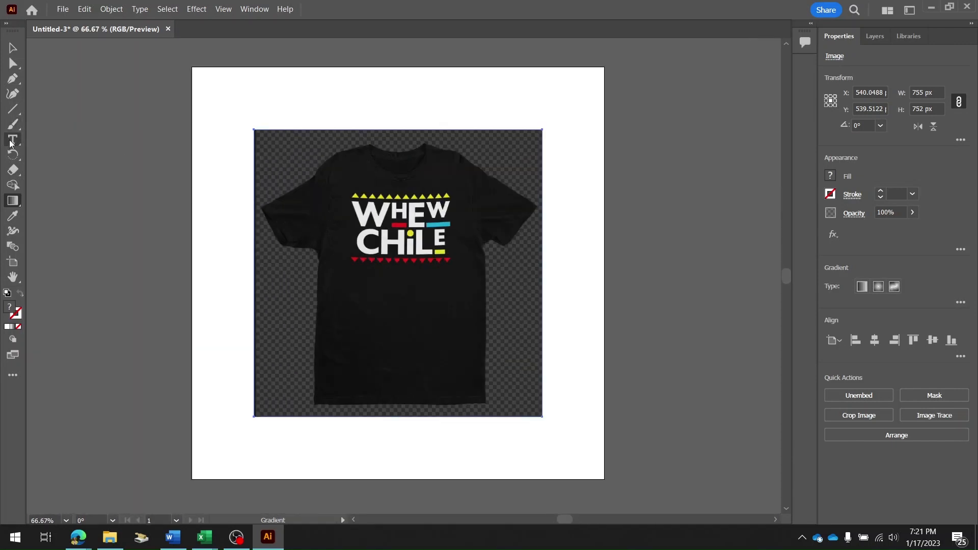
Switch to the Zoom tool, zoom on the T-shirt print and set the view to 100%
{"action": "left_click", "coordinate": [20, 278]}
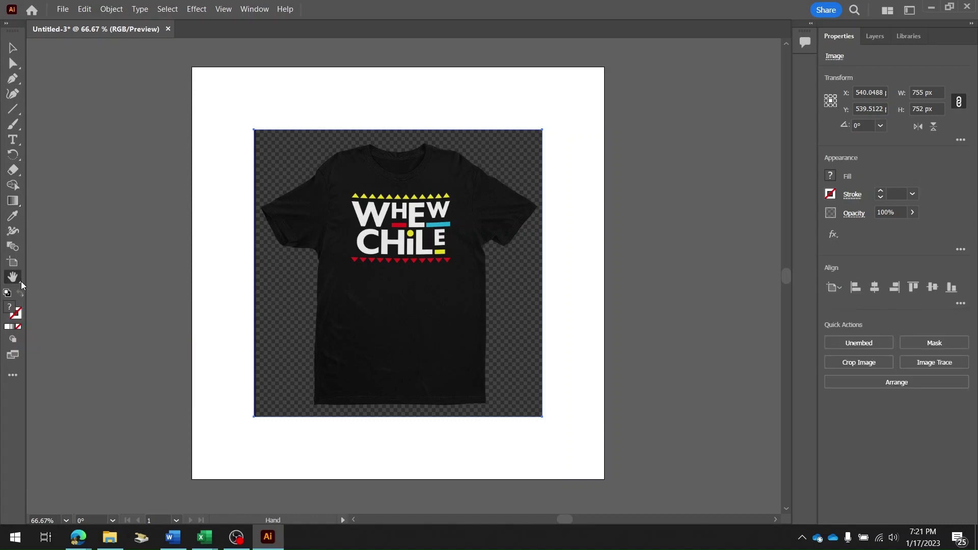
{"action": "left_click", "coordinate": [20, 280]}
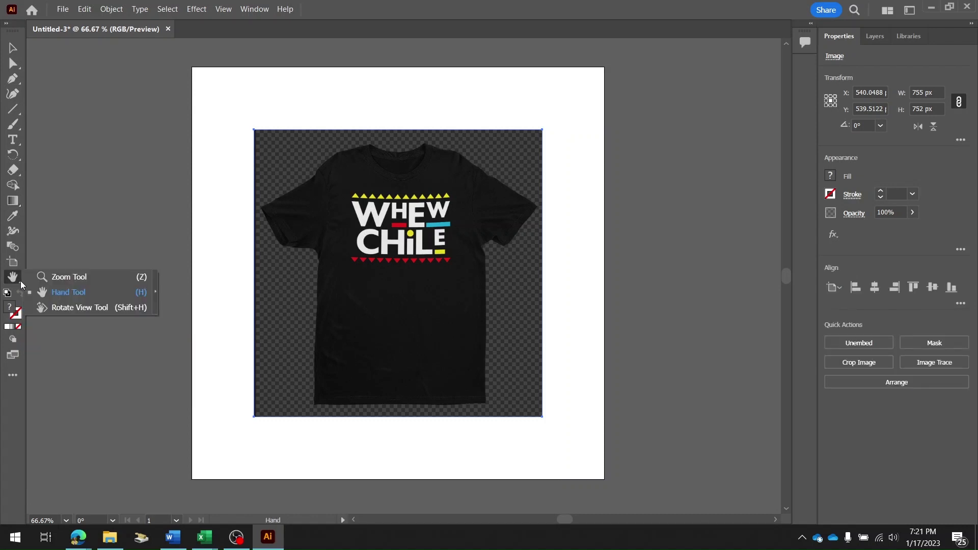
{"action": "left_click", "coordinate": [61, 275]}
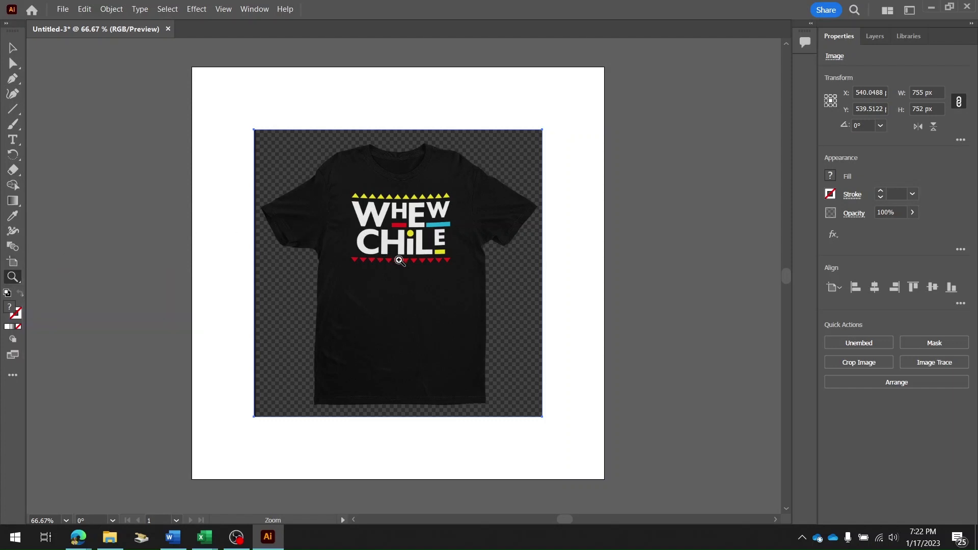
{"action": "mouse_move", "coordinate": [402, 265]}
{"action": "left_mouse_down"}
{"action": "mouse_move", "coordinate": [387, 241]}
{"action": "mouse_move", "coordinate": [396, 282]}
{"action": "left_mouse_up"}
{"action": "key", "text": "ctrl+1"}
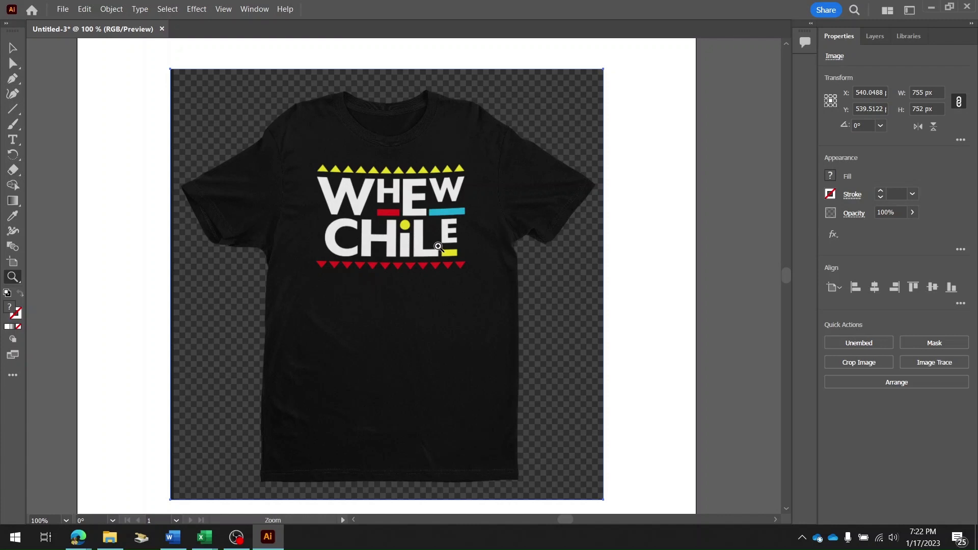
Pan the artboard view sideways in both directions to inspect the T-shirt image
{"action": "scroll", "coordinate": [438, 246], "scroll_direction": "right", "scroll_amount": 4}
{"action": "scroll", "coordinate": [438, 247], "scroll_direction": "left", "scroll_amount": 5}
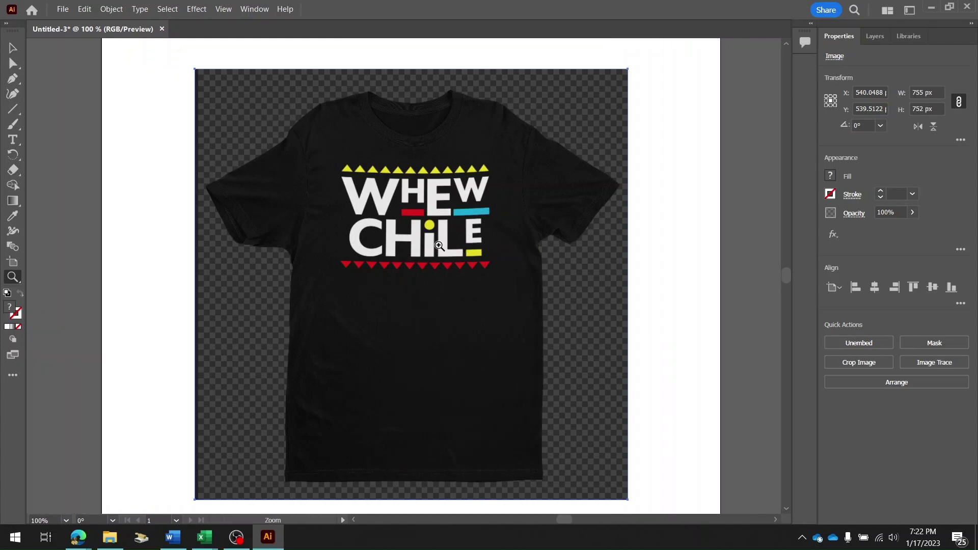
{"action": "scroll", "coordinate": [439, 246], "scroll_direction": "left", "scroll_amount": 4}
{"action": "scroll", "coordinate": [439, 247], "scroll_direction": "right", "scroll_amount": 4}
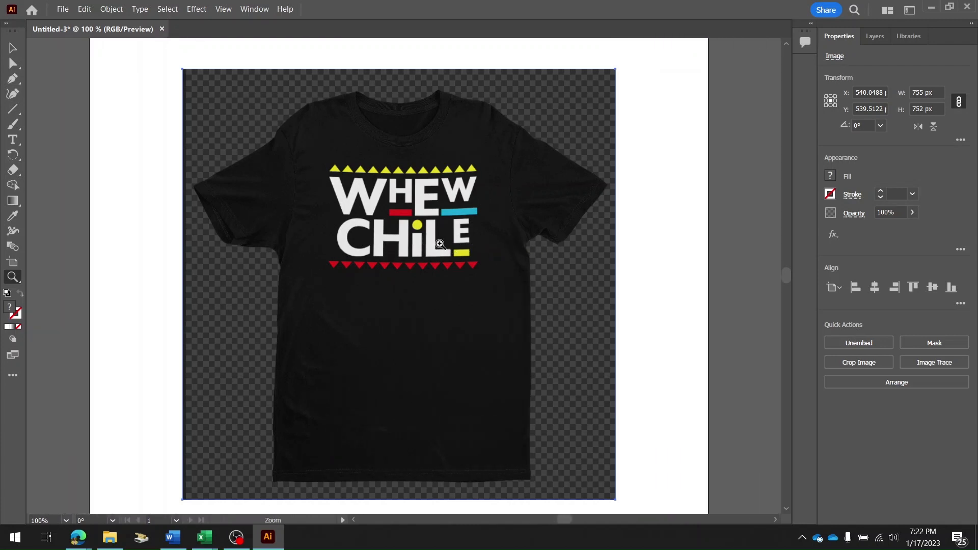
{"action": "scroll", "coordinate": [440, 244], "scroll_direction": "right", "scroll_amount": 5}
{"action": "scroll", "coordinate": [439, 244], "scroll_direction": "left", "scroll_amount": 4}
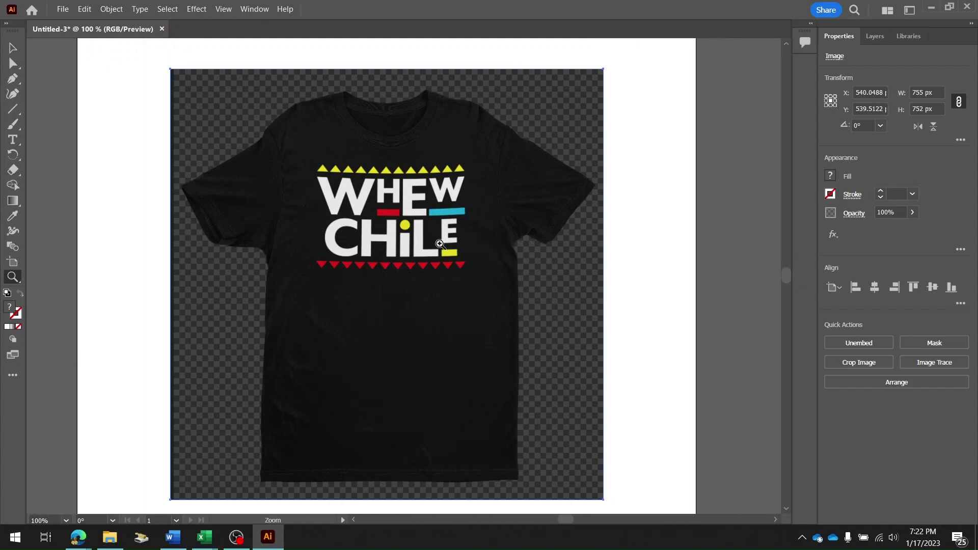
{"action": "scroll", "coordinate": [439, 244], "scroll_direction": "left", "scroll_amount": 4}
{"action": "scroll", "coordinate": [440, 244], "scroll_direction": "right", "scroll_amount": 3}
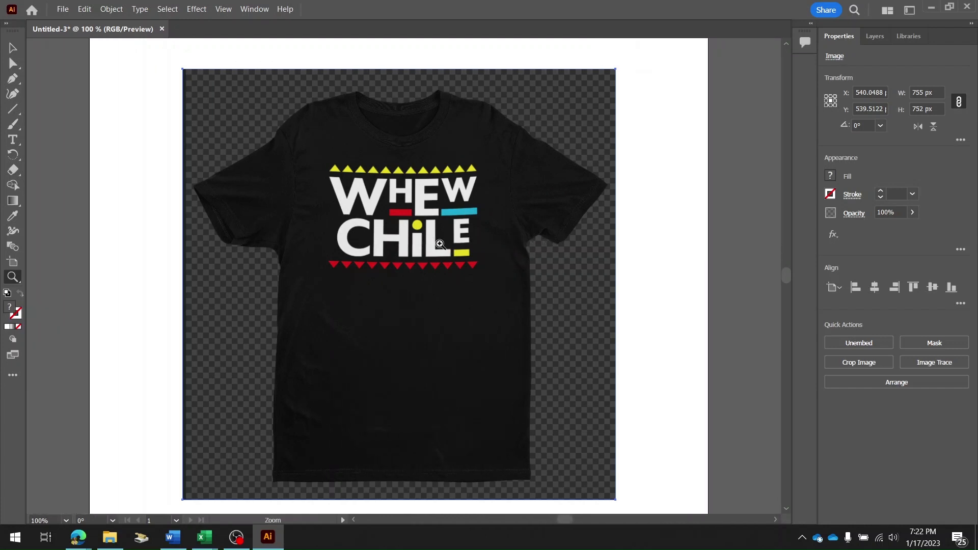
{"action": "scroll", "coordinate": [439, 244], "scroll_direction": "left", "scroll_amount": 4}
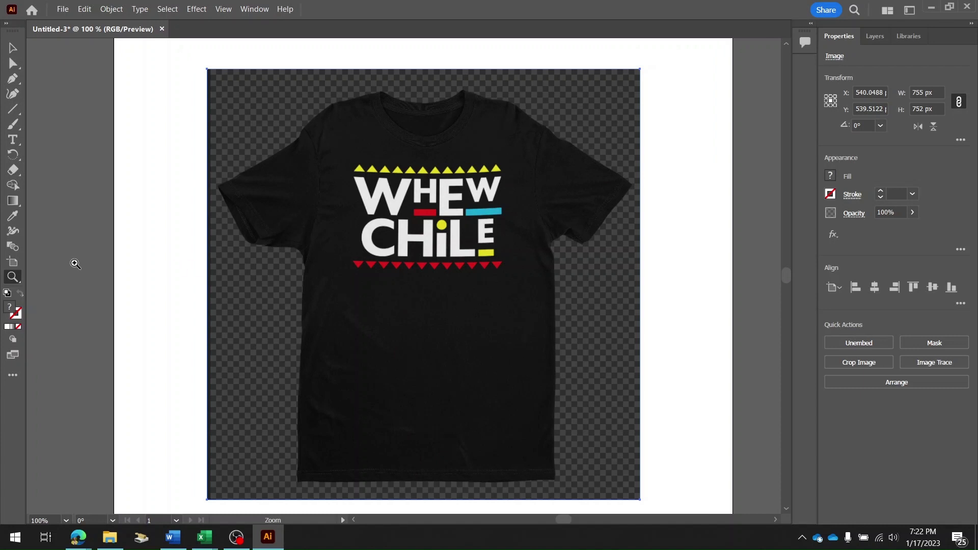
Switch to the Hand tool and move the view around the T-shirt image with it
{"action": "left_click", "coordinate": [16, 277]}
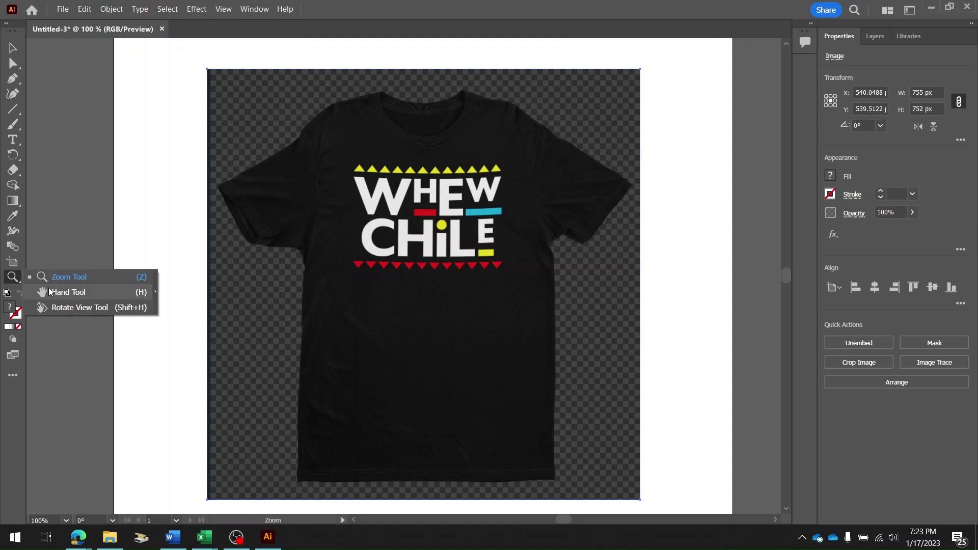
{"action": "left_click", "coordinate": [49, 292]}
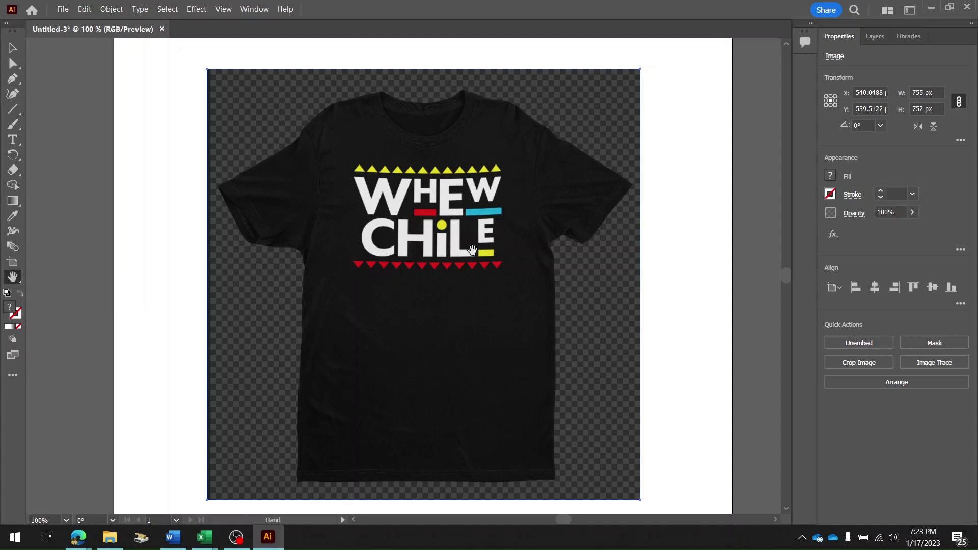
{"action": "left_click_drag", "start_coordinate": [472, 250], "coordinate": [448, 247]}
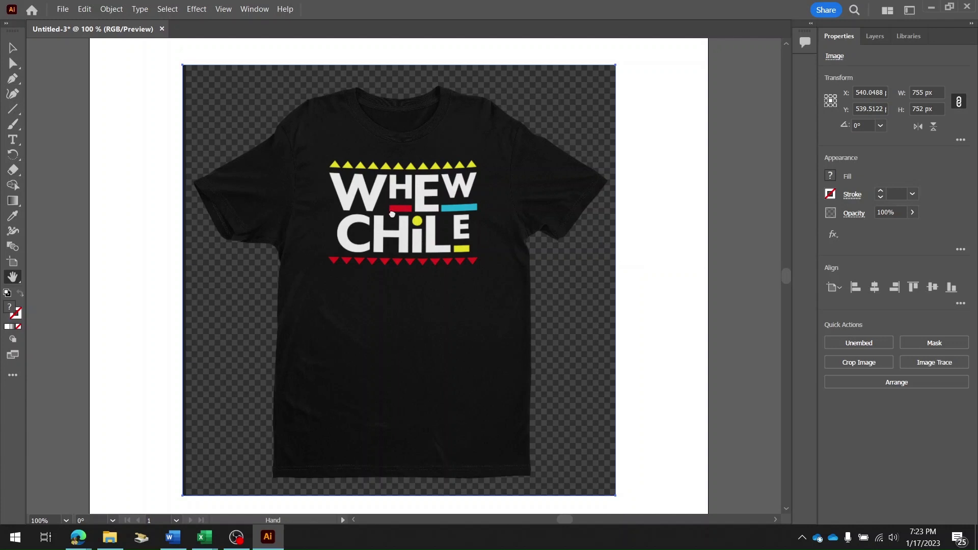
{"action": "left_click_drag", "start_coordinate": [416, 233], "coordinate": [390, 179]}
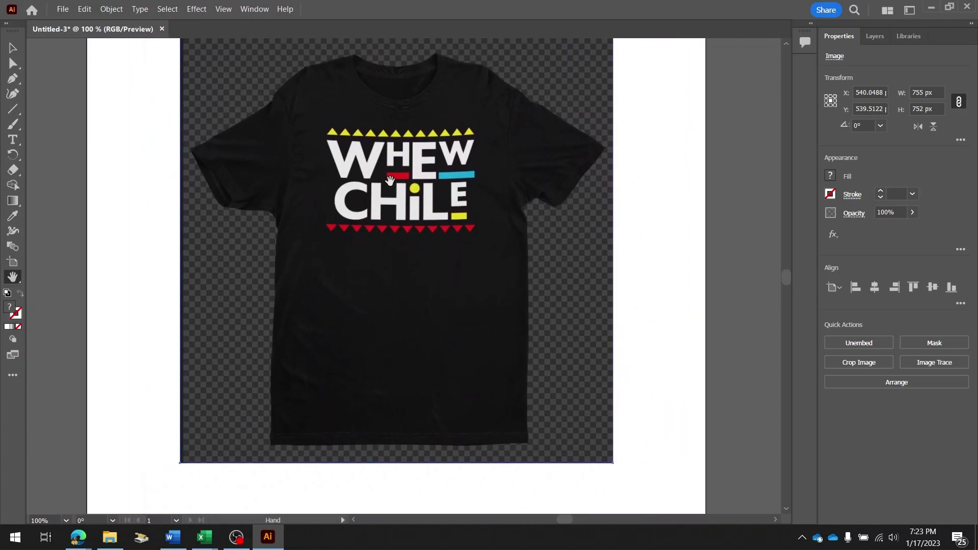
{"action": "left_click_drag", "start_coordinate": [391, 182], "coordinate": [382, 213]}
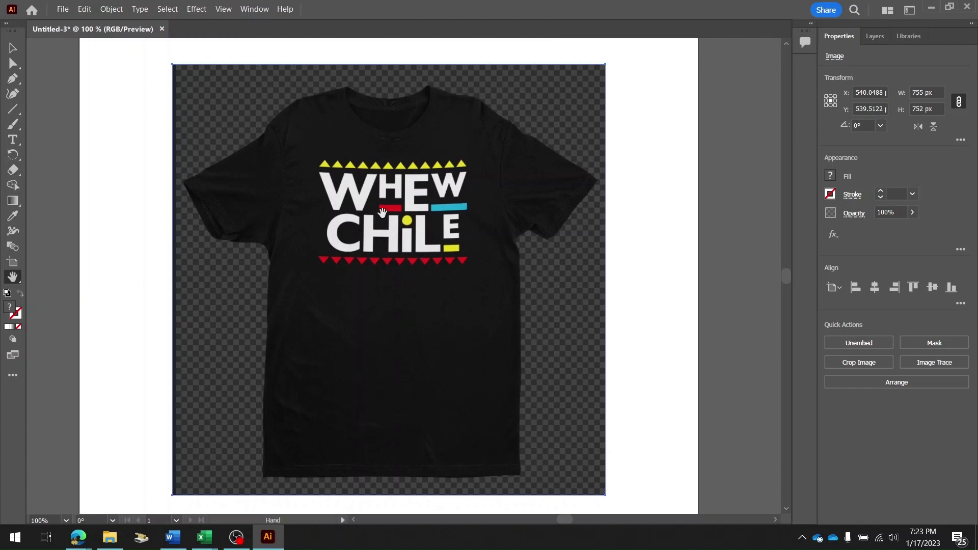